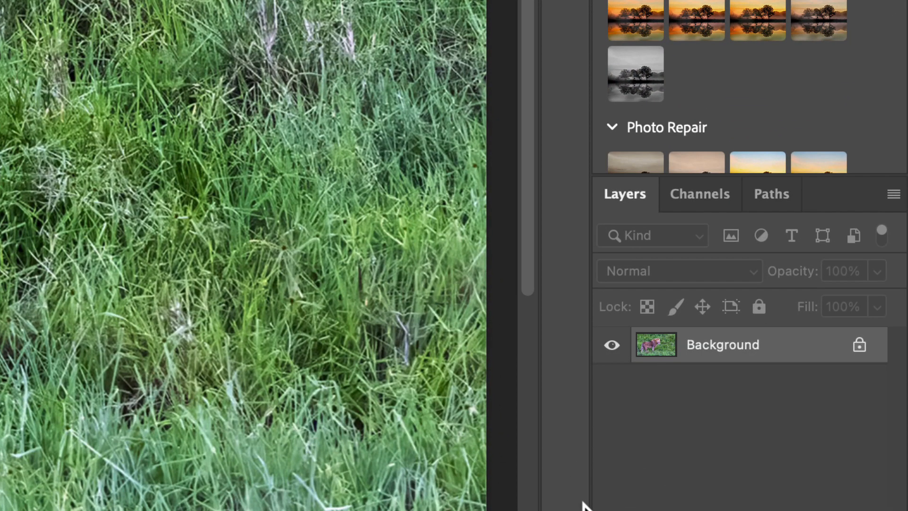
Duplicate the Background layer and select the lion with the Object Selection Tool, using Cloud (Detailed results) for subject selection.
{"action": "key", "text": "super+j"}
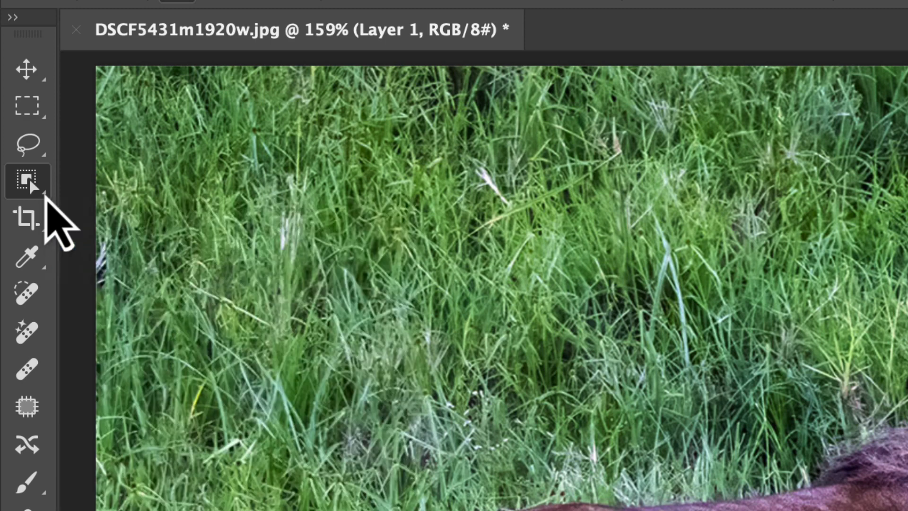
{"action": "left_click", "coordinate": [45, 195]}
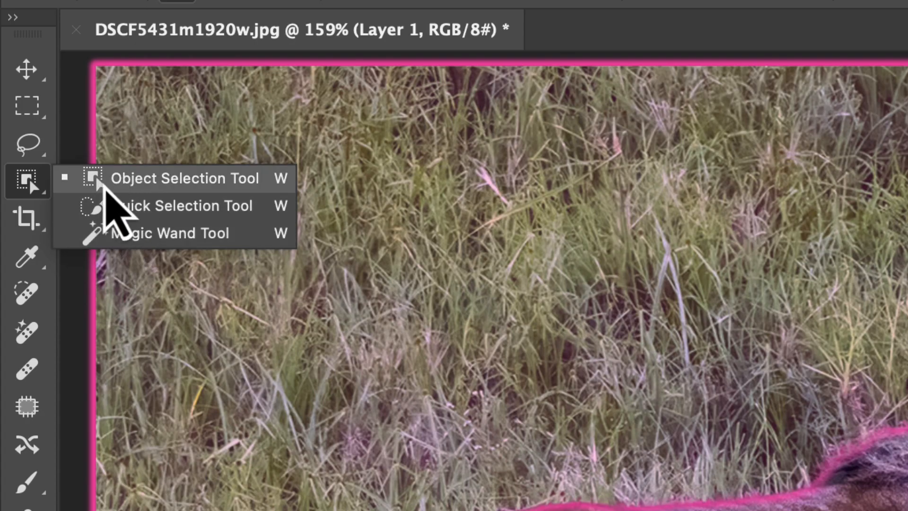
{"action": "left_click", "coordinate": [124, 179]}
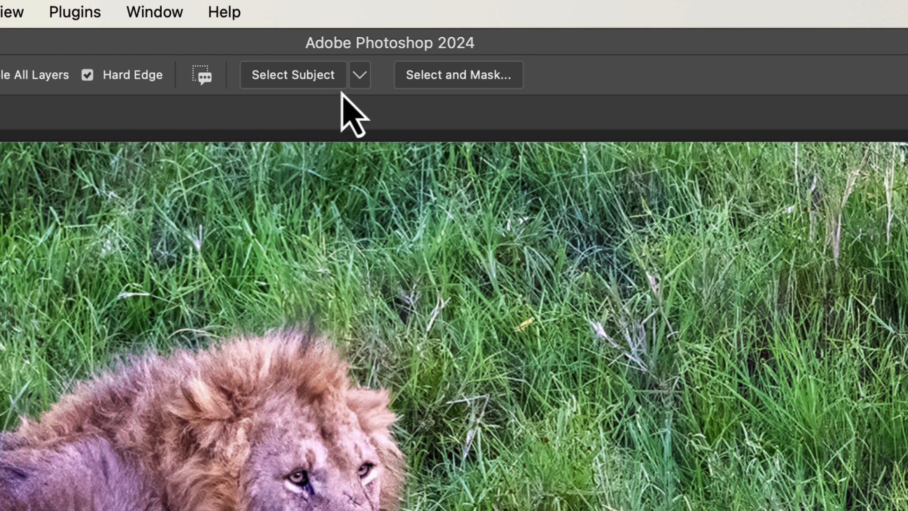
{"action": "left_click", "coordinate": [360, 76]}
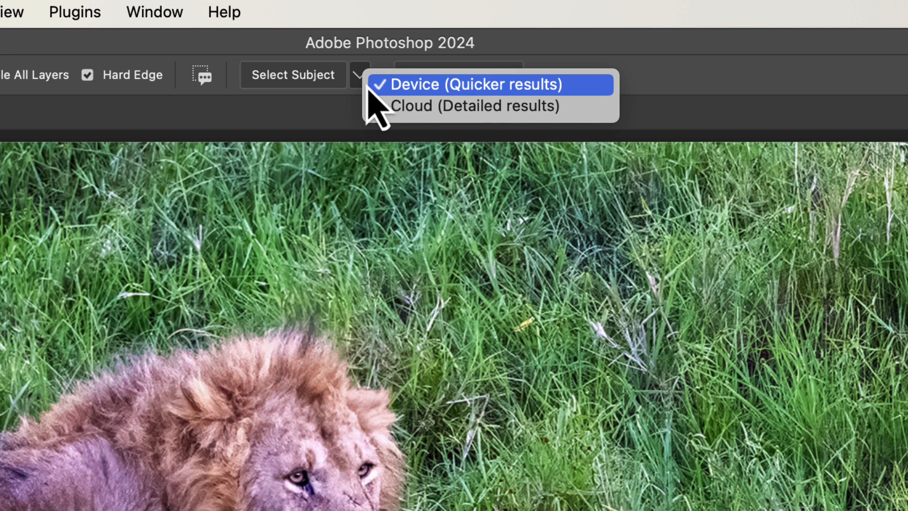
{"action": "left_click", "coordinate": [409, 106]}
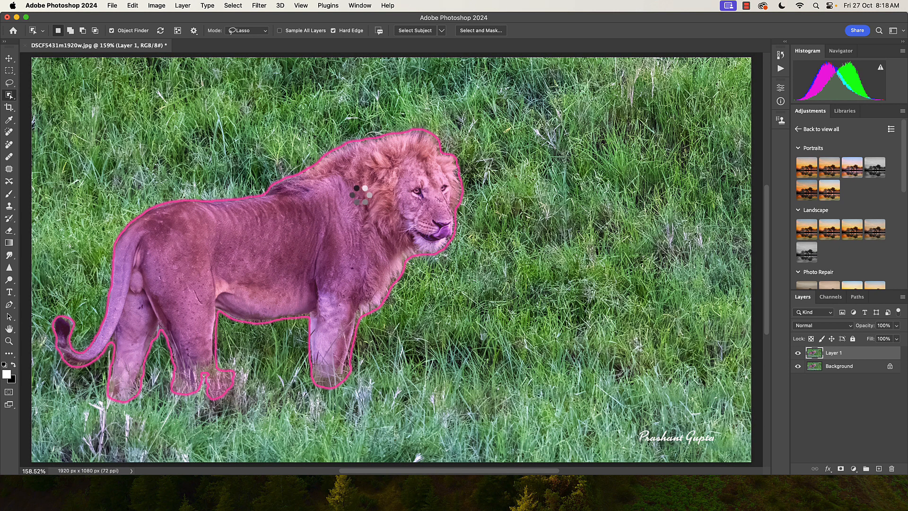
{"action": "left_click", "coordinate": [352, 189]}
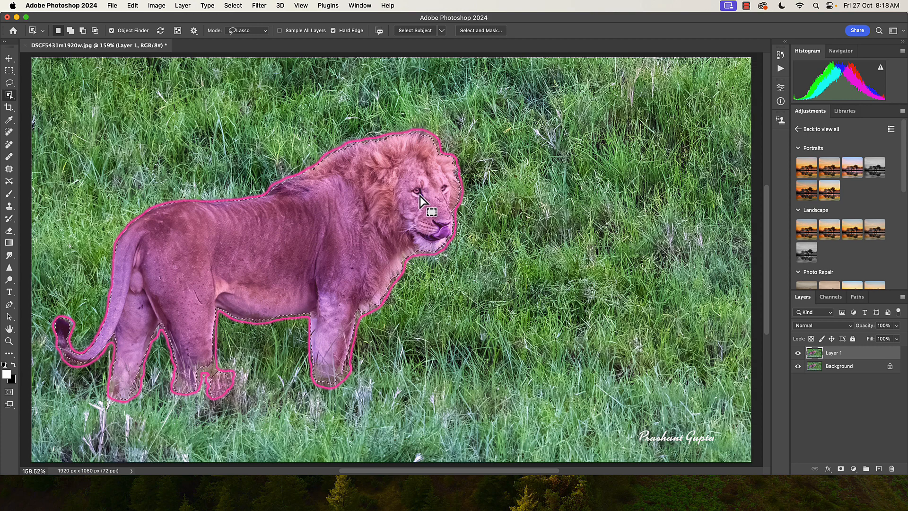
Copy the selected lion to a new layer and make Layer 1 the active layer.
{"action": "key", "text": "super+j"}
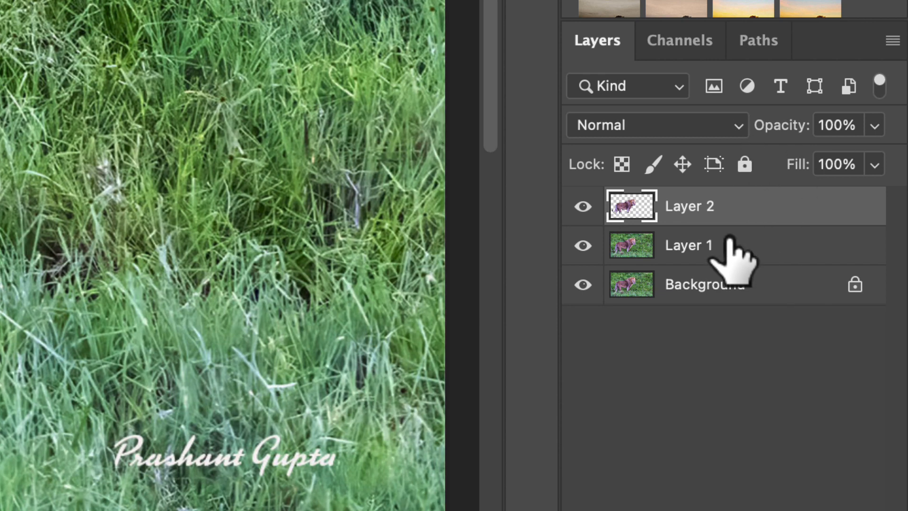
{"action": "left_click", "coordinate": [720, 246]}
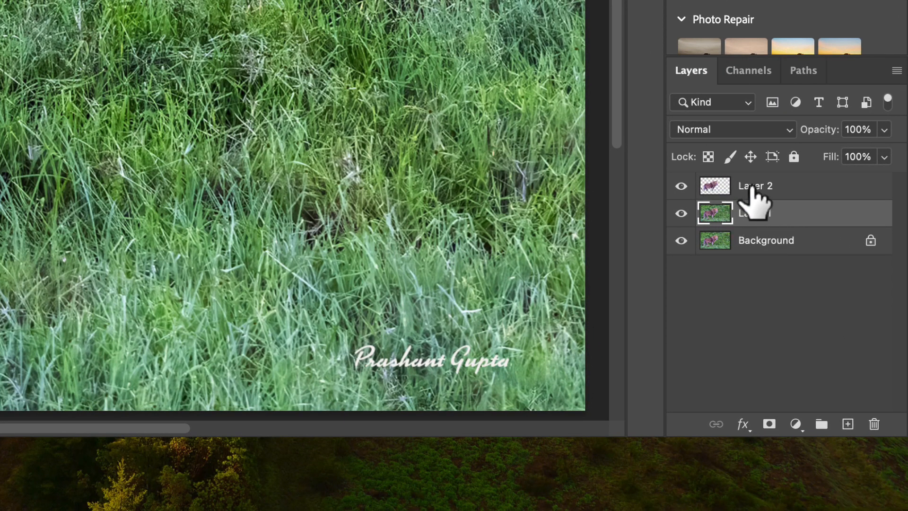
Load the lion cutout's outline as a selection, try expanding it by 8 pixels, and deselect.
{"action": "left_click_drag", "start_coordinate": [746, 196], "coordinate": [713, 199]}
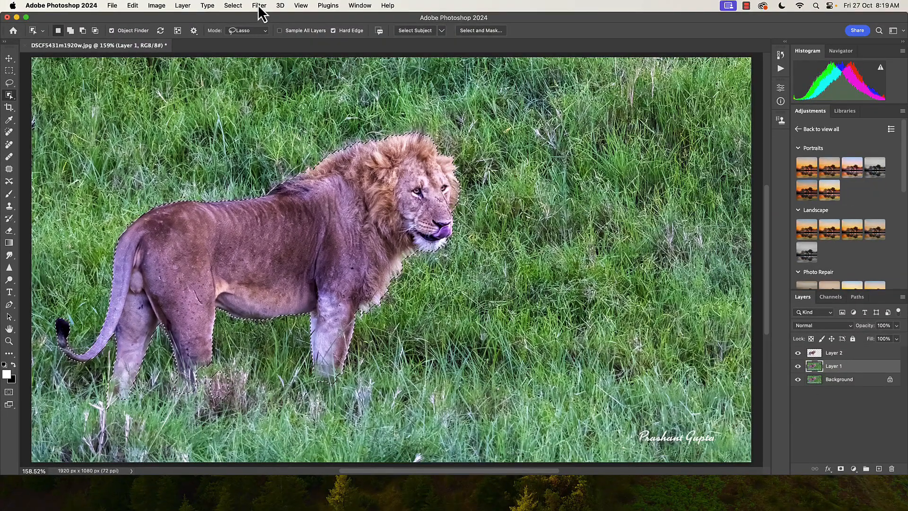
{"action": "left_click", "coordinate": [234, 5]}
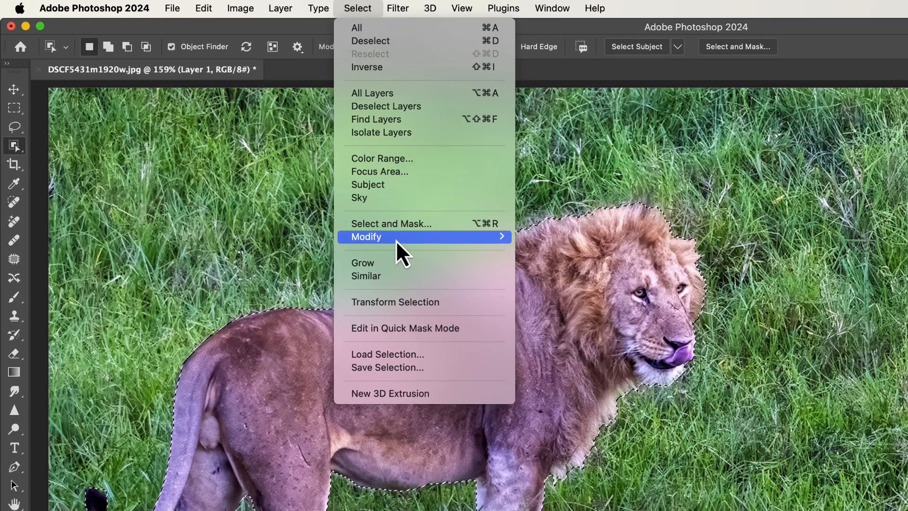
{"action": "mouse_move", "coordinate": [407, 240]}
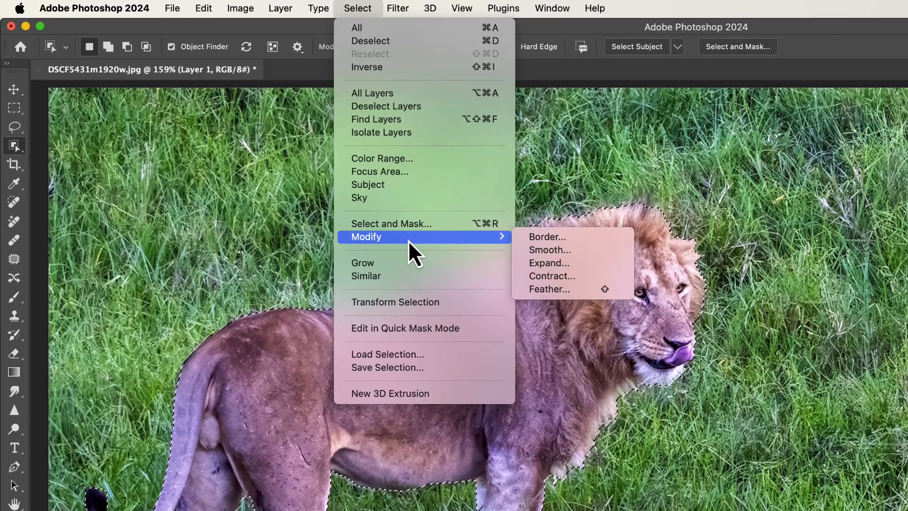
{"action": "left_click", "coordinate": [543, 263]}
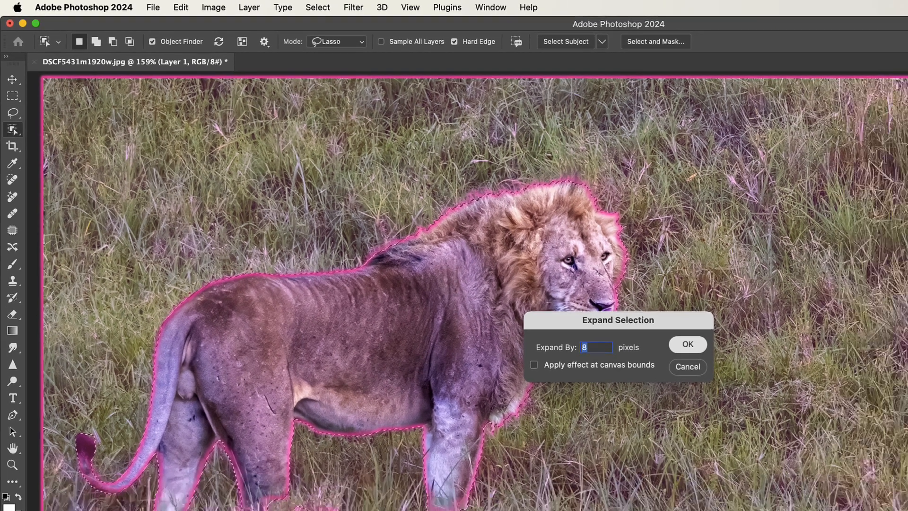
{"action": "key", "text": "Return"}
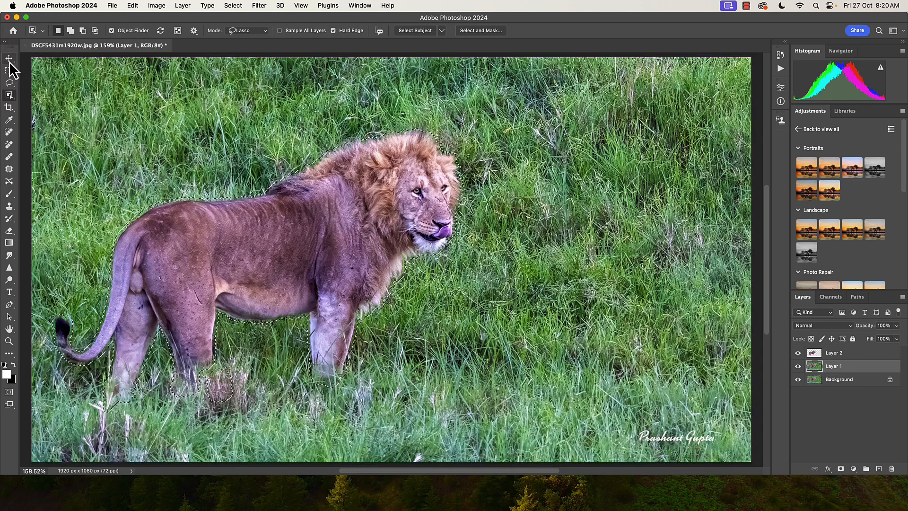
{"action": "left_click", "coordinate": [9, 58]}
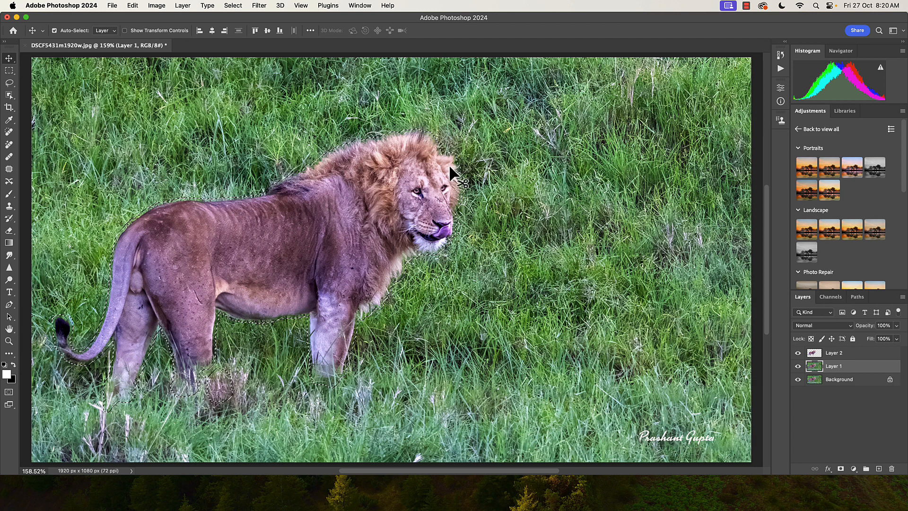
{"action": "left_click", "coordinate": [234, 6]}
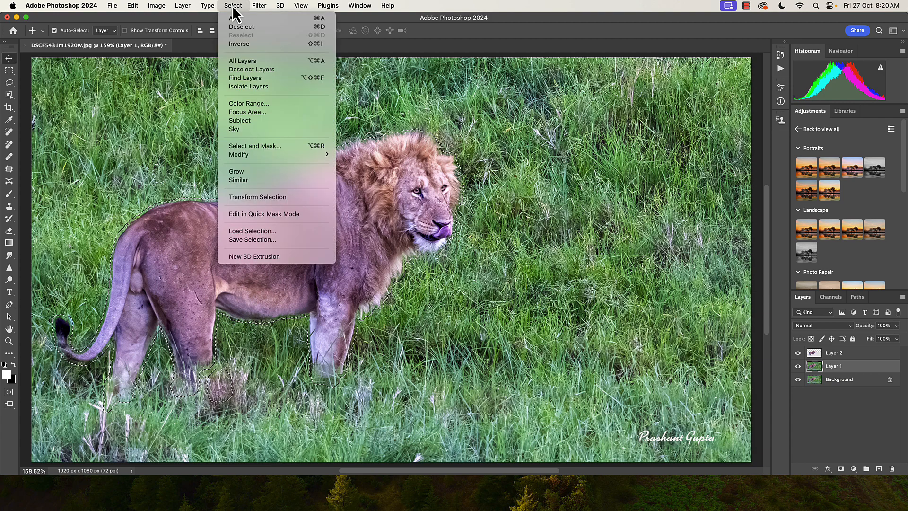
{"action": "left_click", "coordinate": [239, 27]}
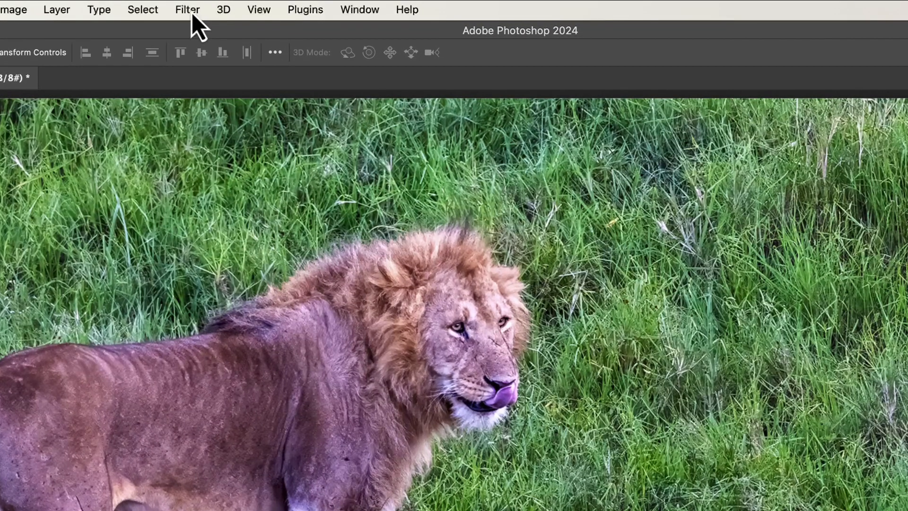
{"action": "left_click", "coordinate": [259, 5]}
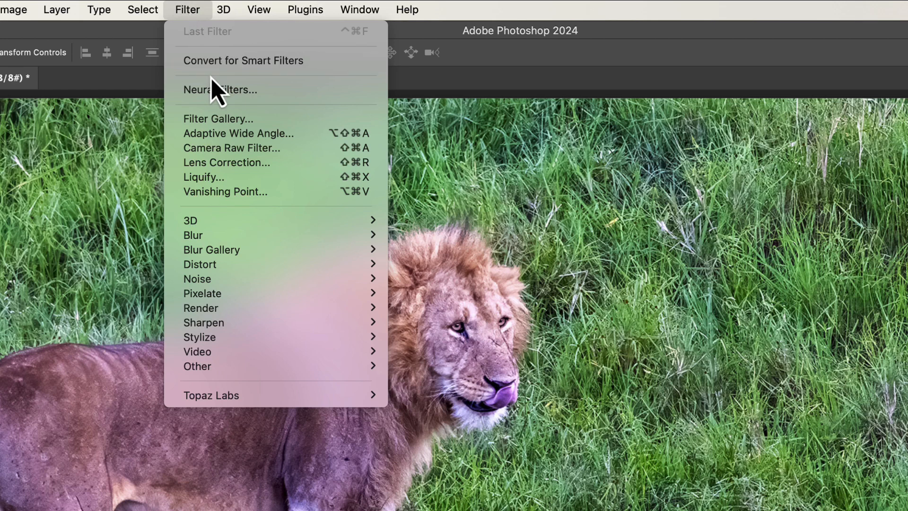
{"action": "mouse_move", "coordinate": [233, 251]}
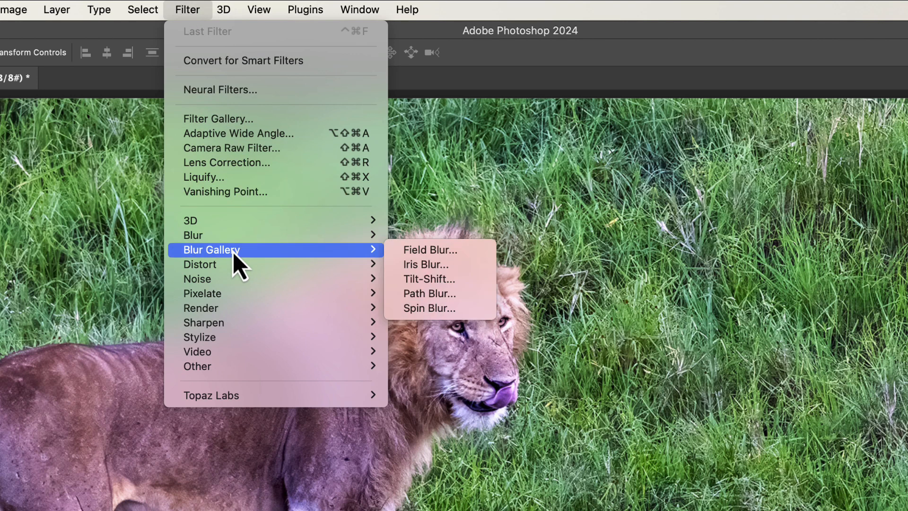
{"action": "left_click", "coordinate": [433, 255]}
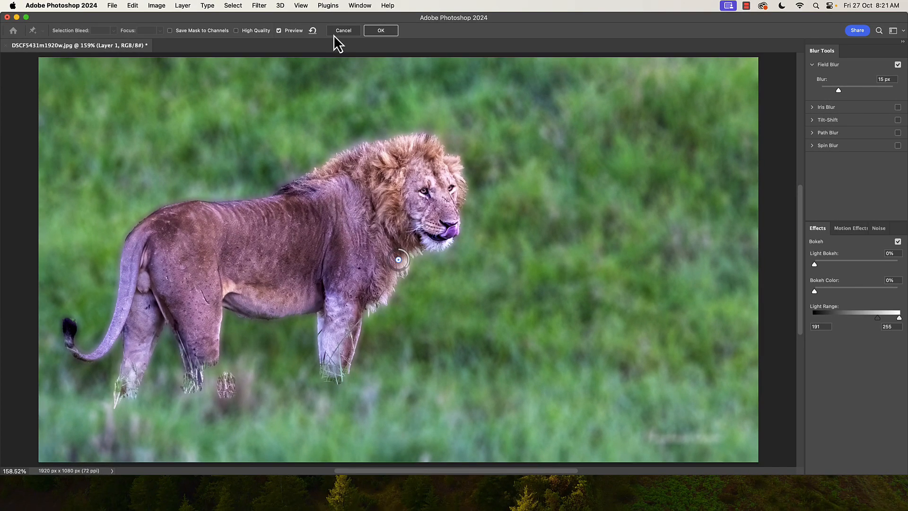
{"action": "left_click", "coordinate": [335, 32]}
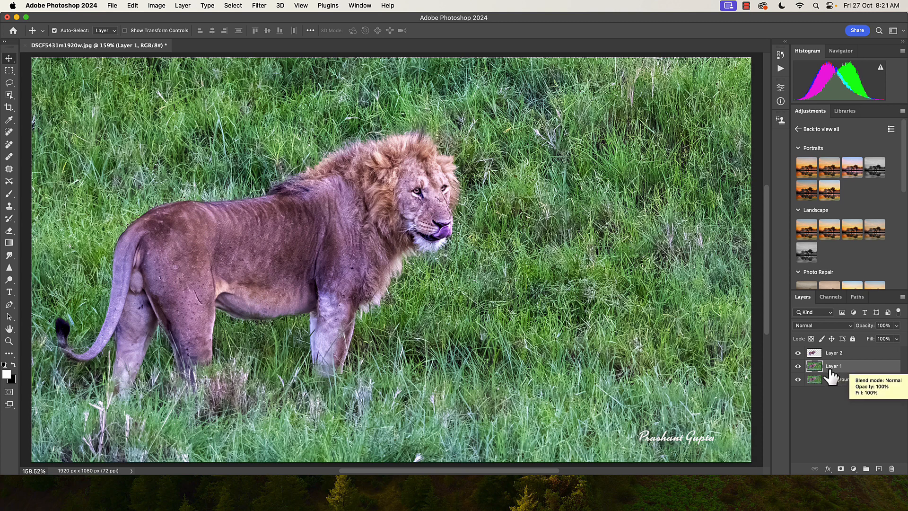
Load the lion outline from Layer 2 as a selection on Layer 1 and expand it by 8 pixels.
{"action": "left_click_drag", "start_coordinate": [831, 376], "coordinate": [811, 361]}
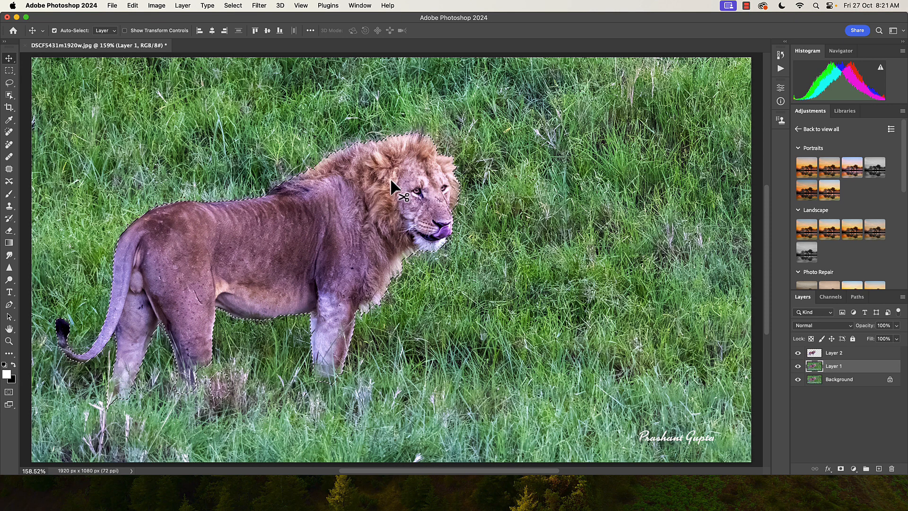
{"action": "left_click", "coordinate": [235, 6]}
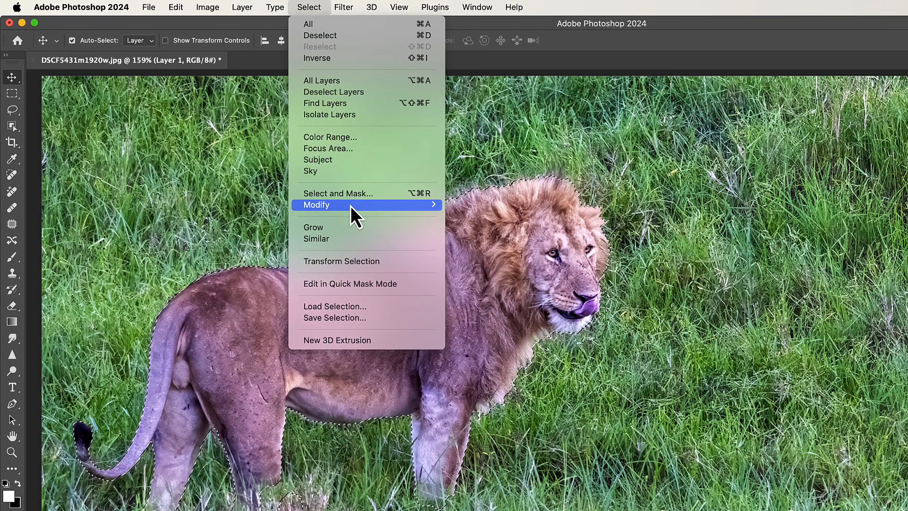
{"action": "mouse_move", "coordinate": [388, 206]}
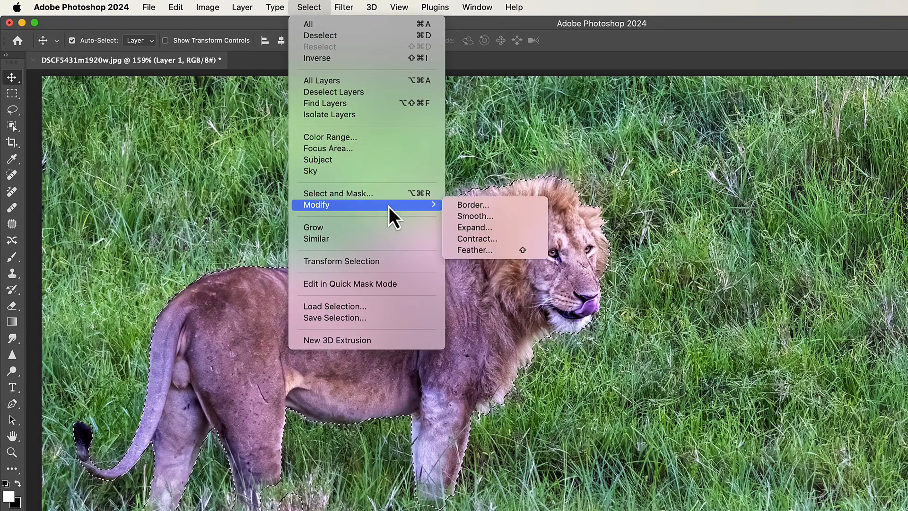
{"action": "left_click", "coordinate": [472, 228]}
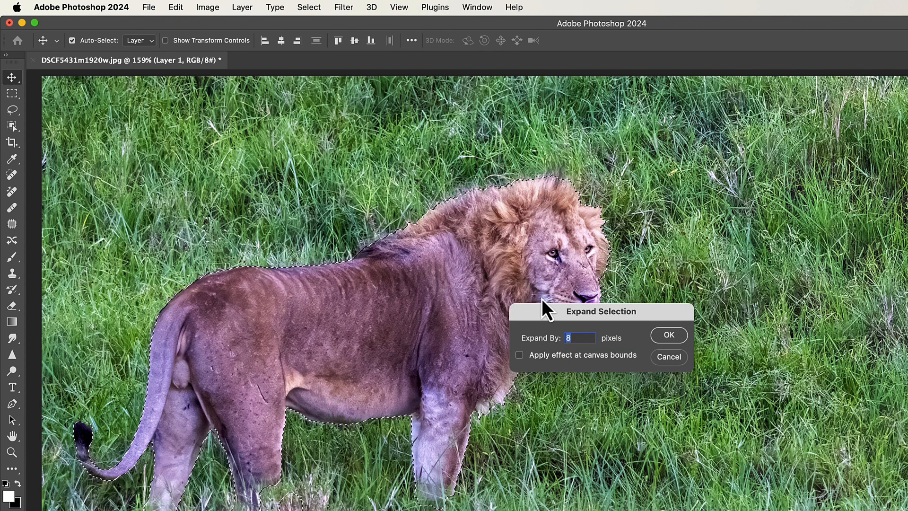
{"action": "left_click", "coordinate": [668, 335]}
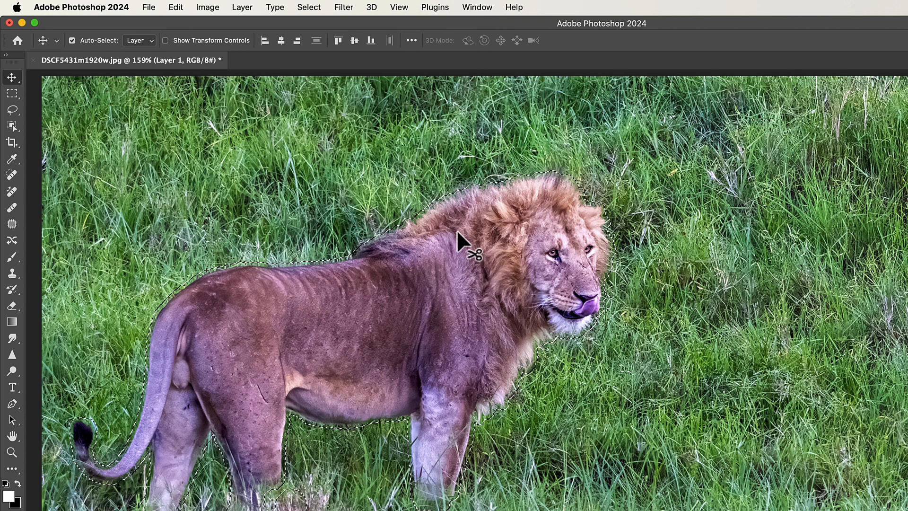
Fill the expanded lion selection on Layer 1 using Content-Aware contents, and deselect.
{"action": "left_click", "coordinate": [177, 7]}
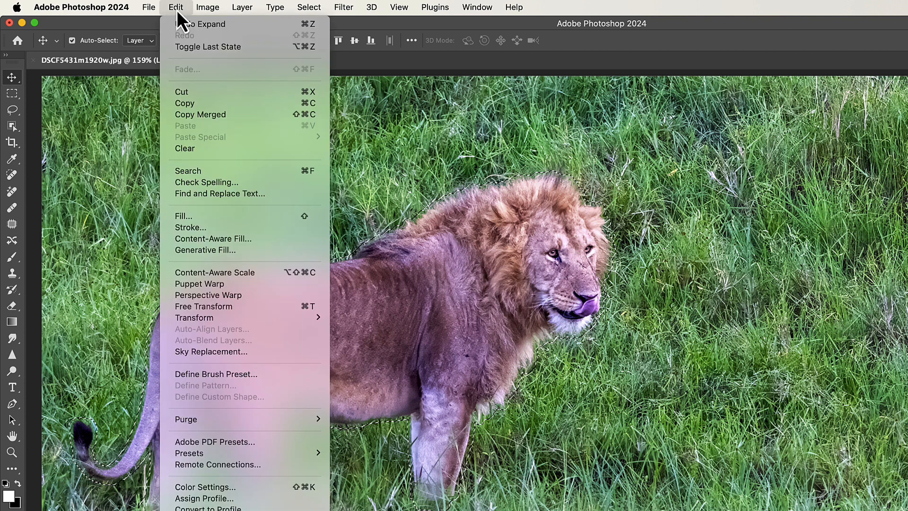
{"action": "left_click", "coordinate": [185, 217]}
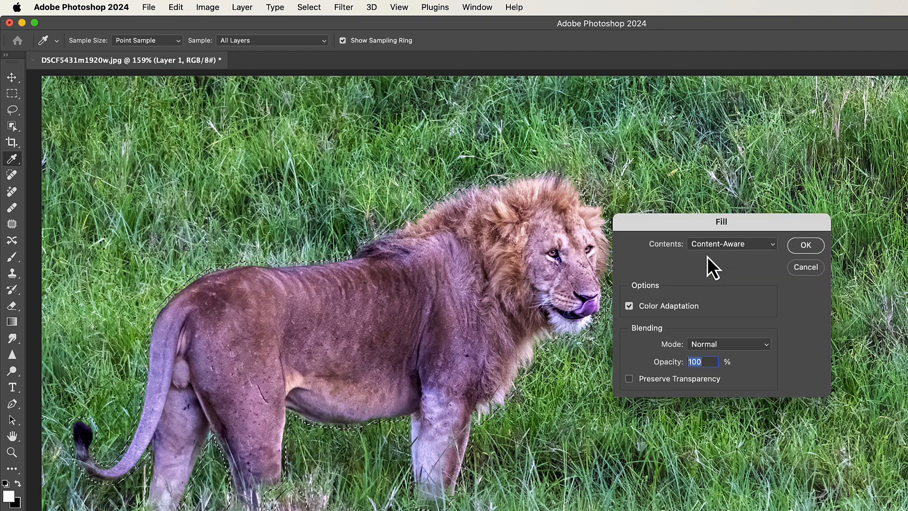
{"action": "left_click", "coordinate": [801, 250]}
{"action": "key", "text": "v"}
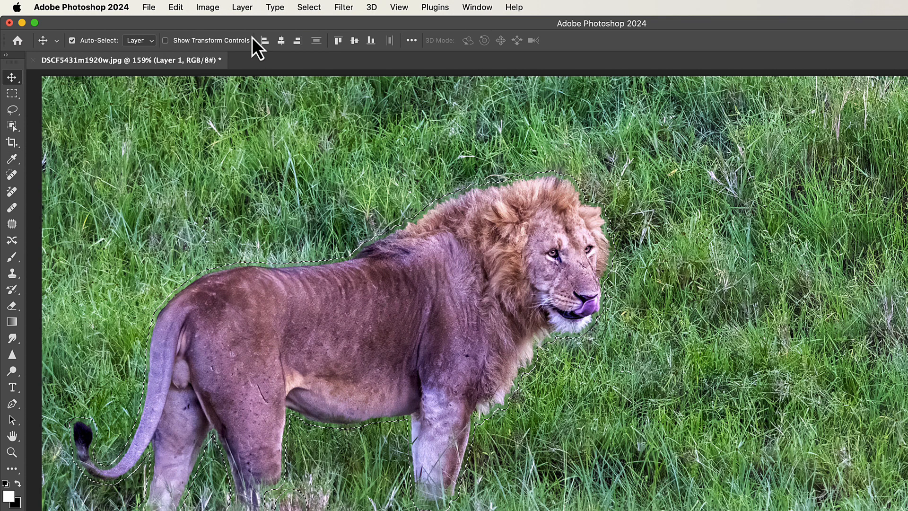
{"action": "left_click", "coordinate": [299, 9]}
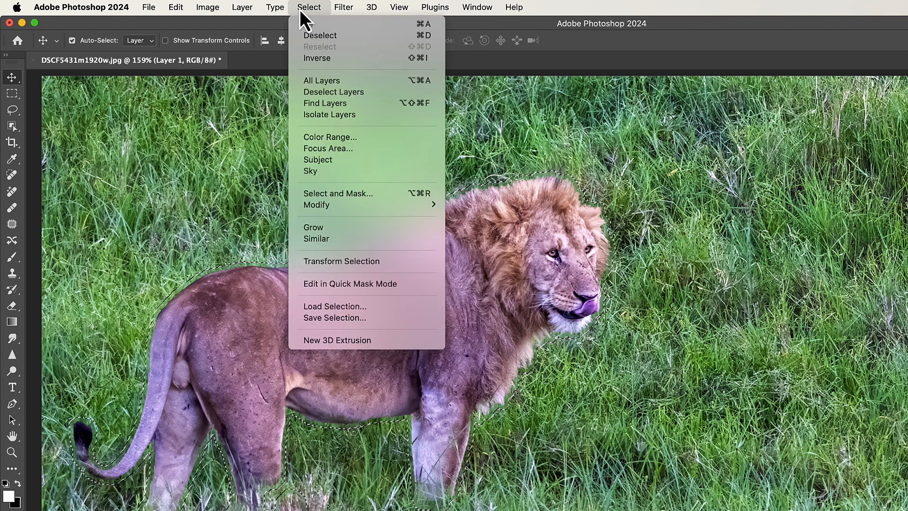
{"action": "left_click", "coordinate": [306, 36]}
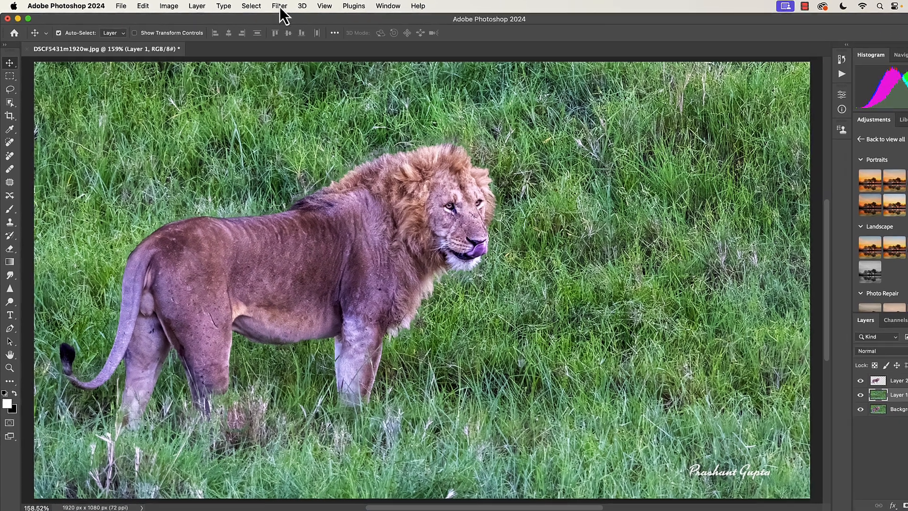
Start a Field Blur on Layer 1 and set the blur of the pin at the lion's chest to 18 px.
{"action": "left_click", "coordinate": [259, 5]}
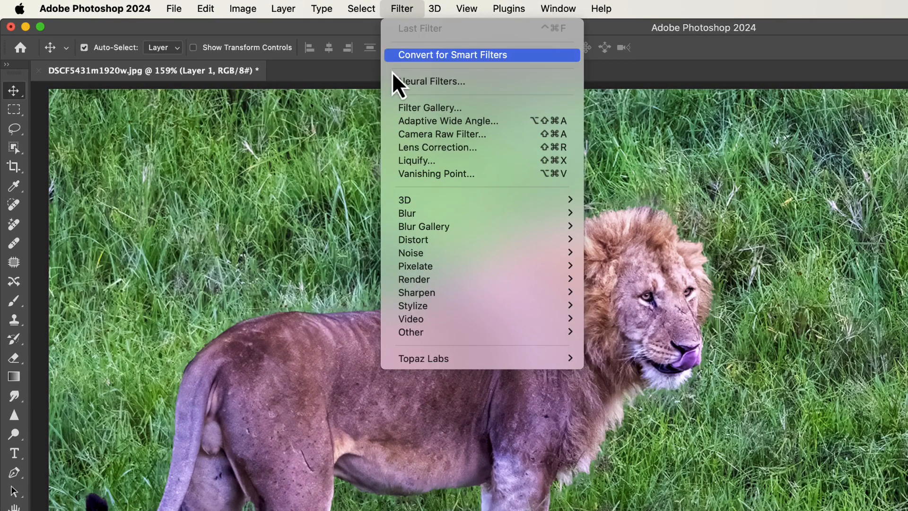
{"action": "mouse_move", "coordinate": [432, 226]}
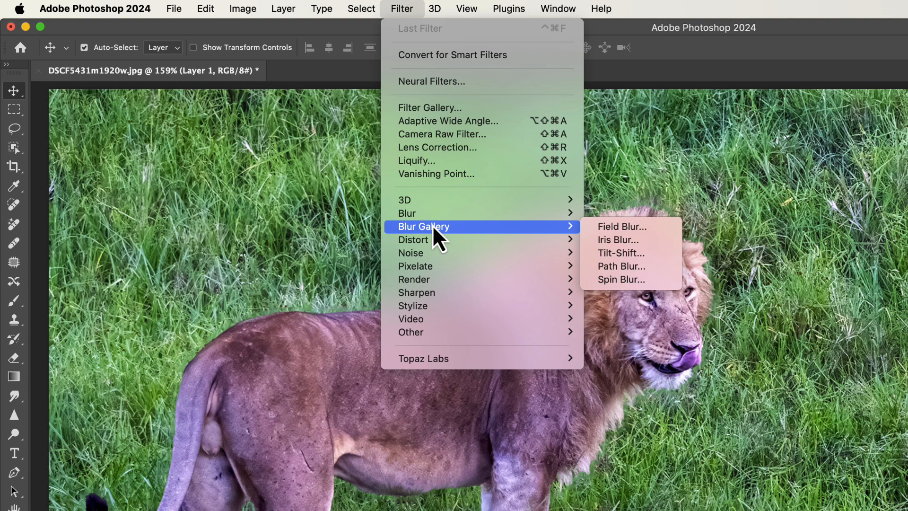
{"action": "left_click", "coordinate": [613, 228]}
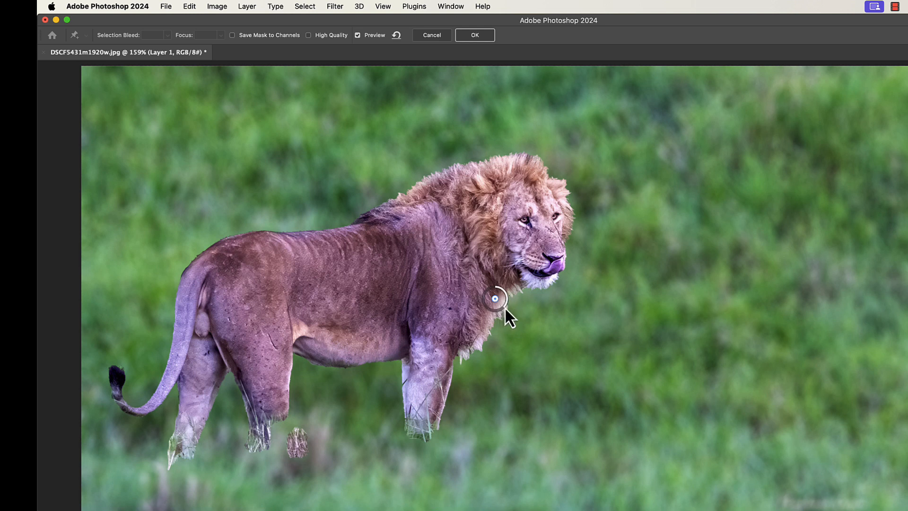
{"action": "left_click_drag", "start_coordinate": [503, 310], "coordinate": [489, 309]}
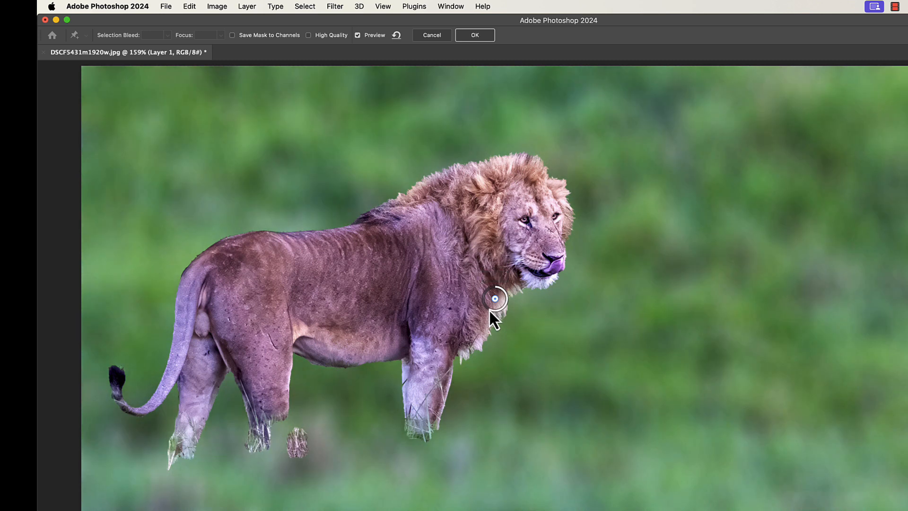
{"action": "left_click_drag", "start_coordinate": [491, 311], "coordinate": [498, 313]}
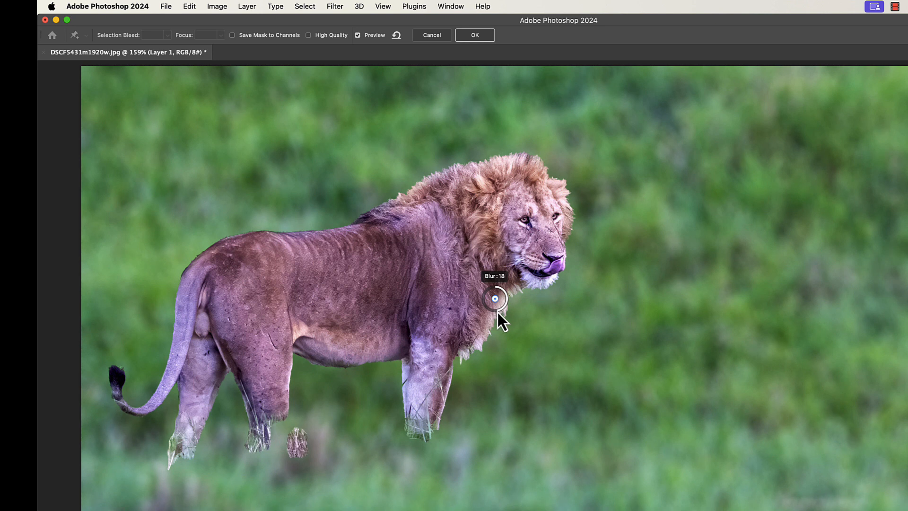
{"action": "left_click_drag", "start_coordinate": [497, 312], "coordinate": [495, 311]}
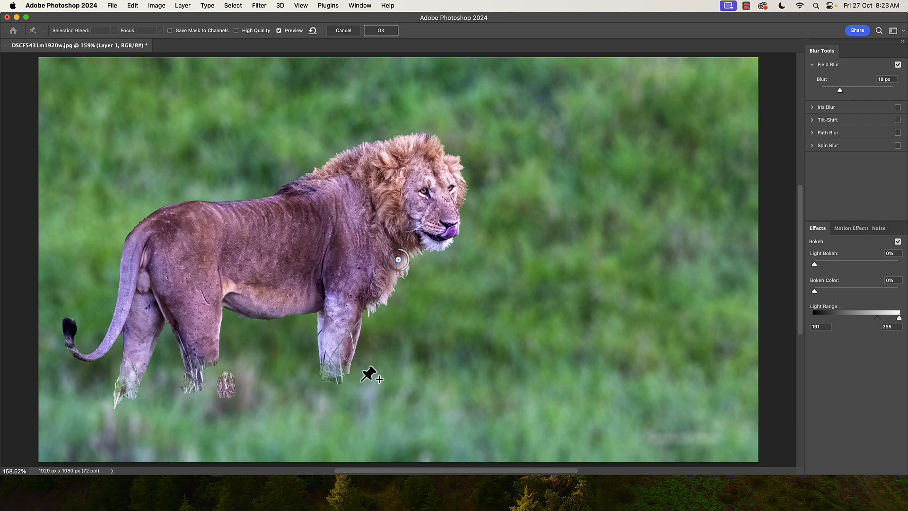
Add a second blur pin on the grass beside the lion's front paws and set its blur to 0 px.
{"action": "left_click", "coordinate": [388, 378]}
{"action": "left_click_drag", "start_coordinate": [400, 387], "coordinate": [391, 370]}
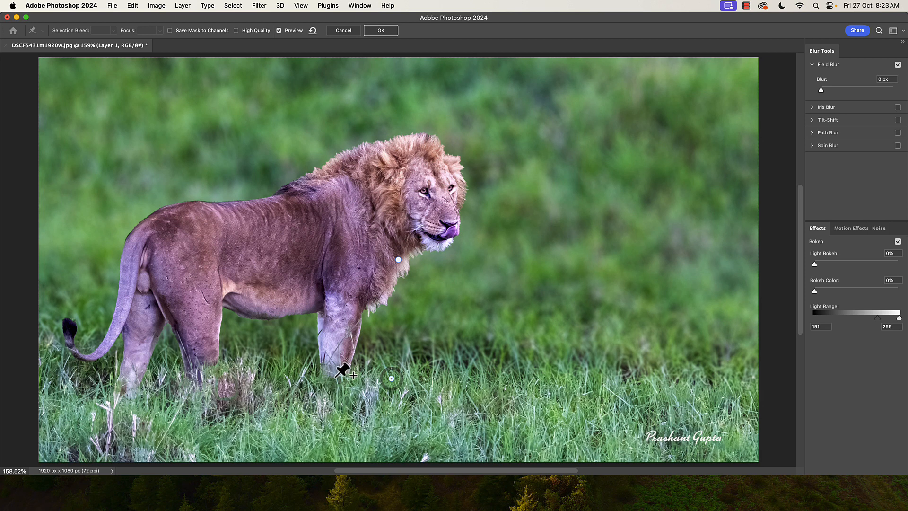